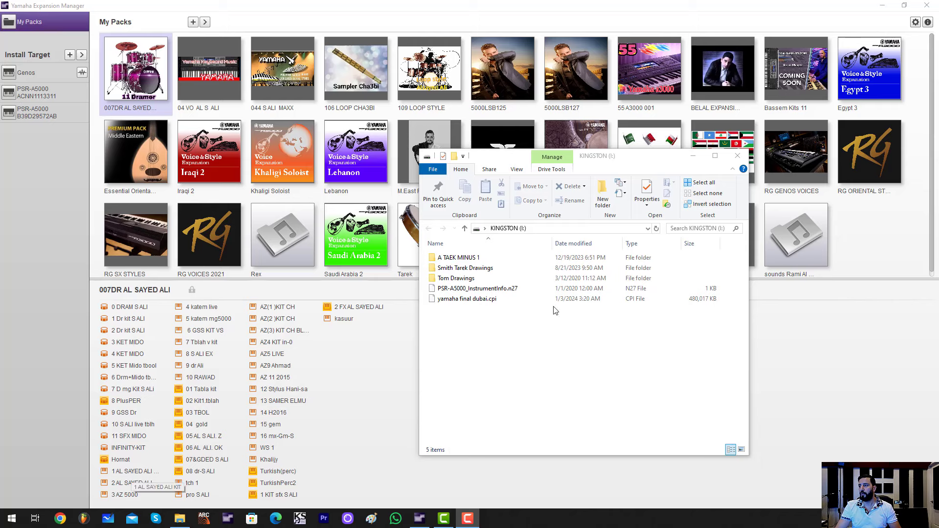
Step: Locate and select PSR-A5000_InstrumentInfo.n27 on the KINGSTON (I:) drive in File Explorer
{"action": "left_click", "coordinate": [645, 162]}
{"action": "left_click_drag", "start_coordinate": [645, 165], "coordinate": [729, 190]}
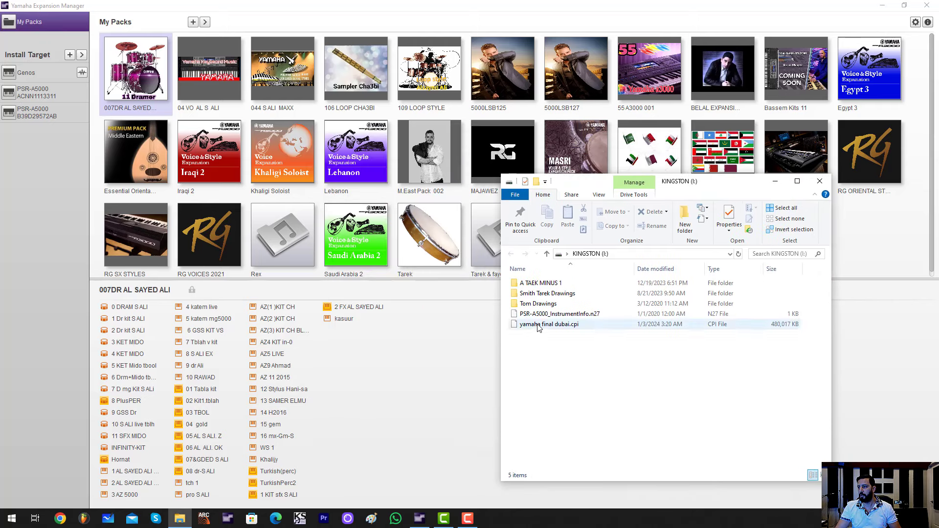
{"action": "left_click", "coordinate": [550, 315]}
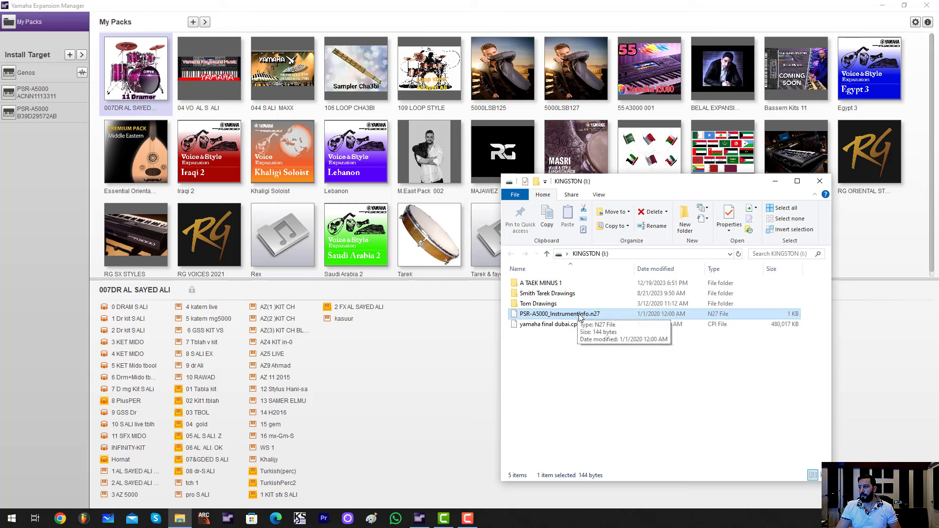
{"action": "left_click_drag", "start_coordinate": [580, 315], "coordinate": [37, 198]}
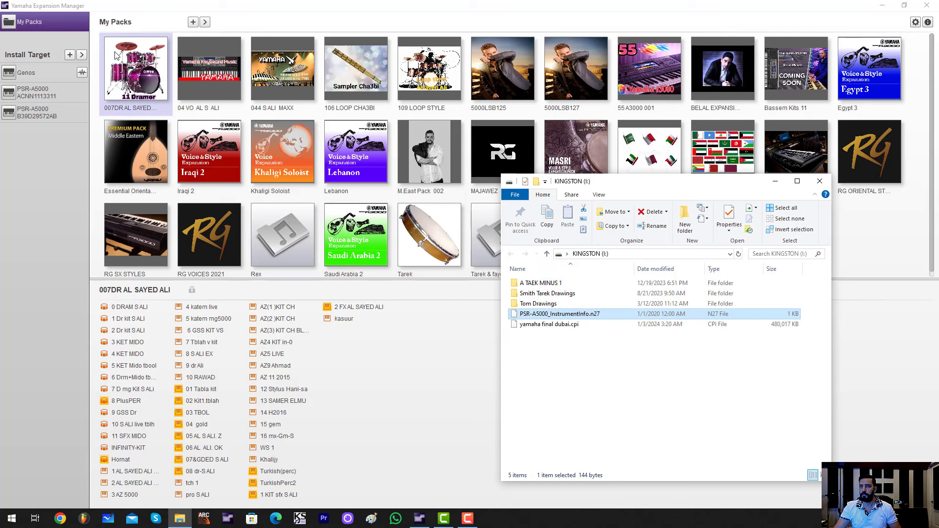
Step: Import the instrument info file PSR-A5000_InstrumentInfo.n27 from the KINGSTON (I:) drive as a new install target
{"action": "left_click", "coordinate": [71, 57]}
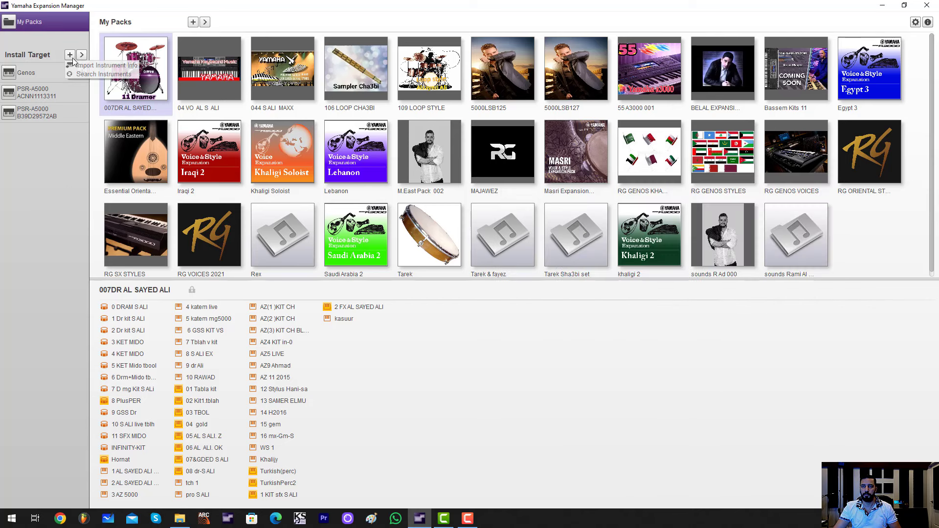
{"action": "left_click", "coordinate": [101, 65]}
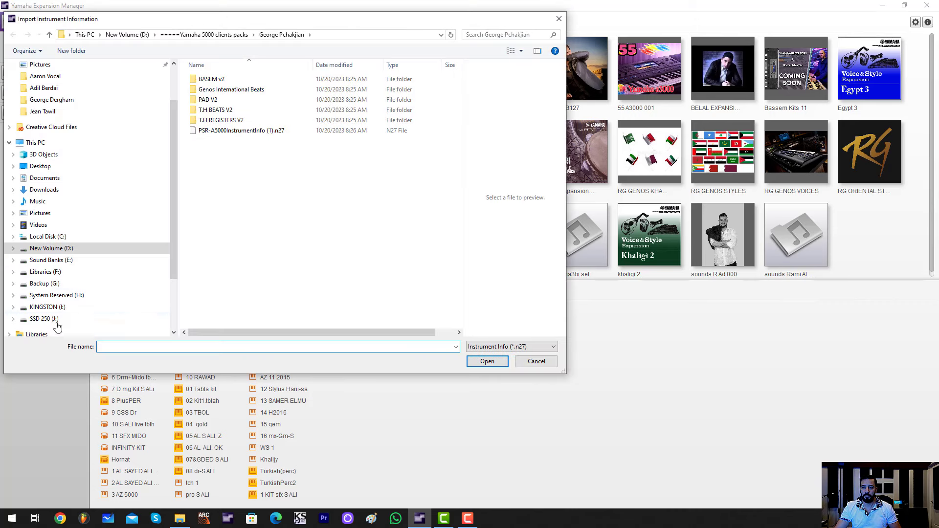
{"action": "left_click", "coordinate": [49, 307]}
{"action": "left_click", "coordinate": [263, 110]}
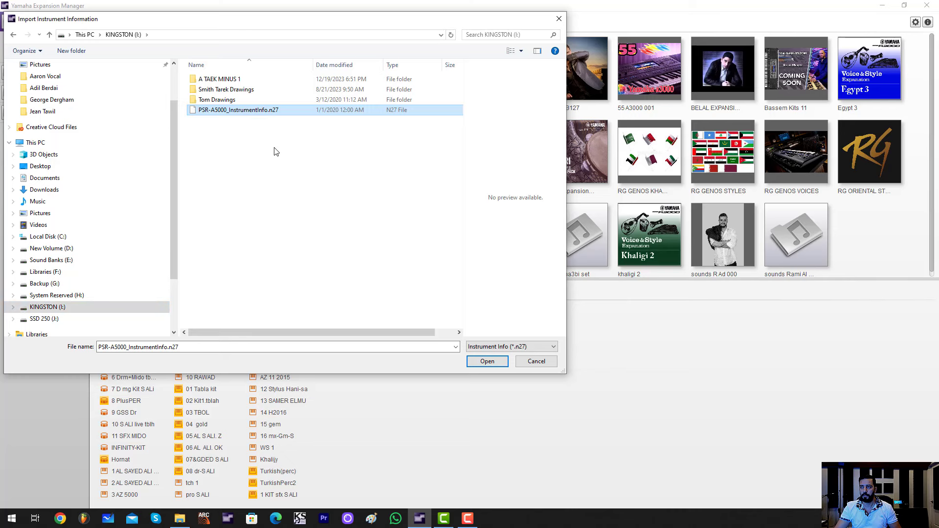
{"action": "left_click", "coordinate": [486, 361]}
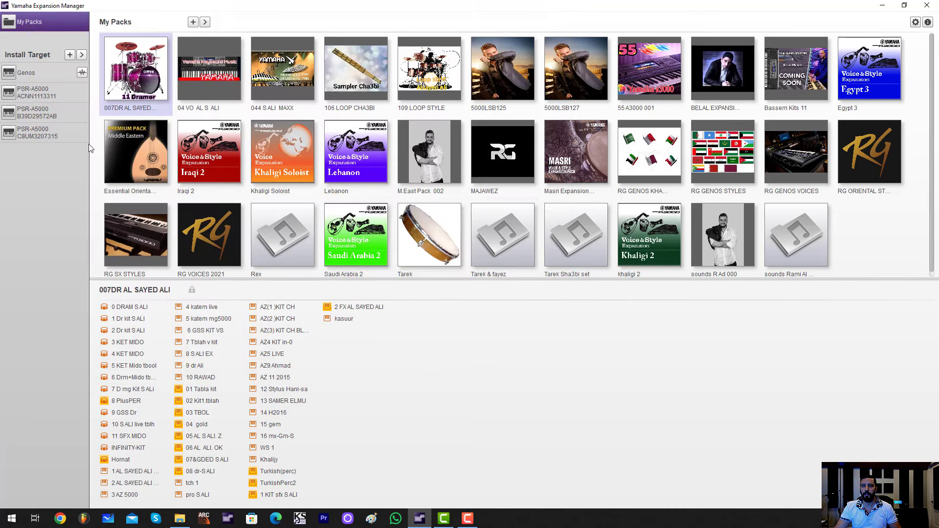
Step: For the newly imported PSR-A5000, deselect Essential Oriental Pack, Iraqi 2, Khaligi Soloist, RG SX STYLES, Rex, Tarek & fayez and khaligi 2
{"action": "left_click", "coordinate": [63, 140]}
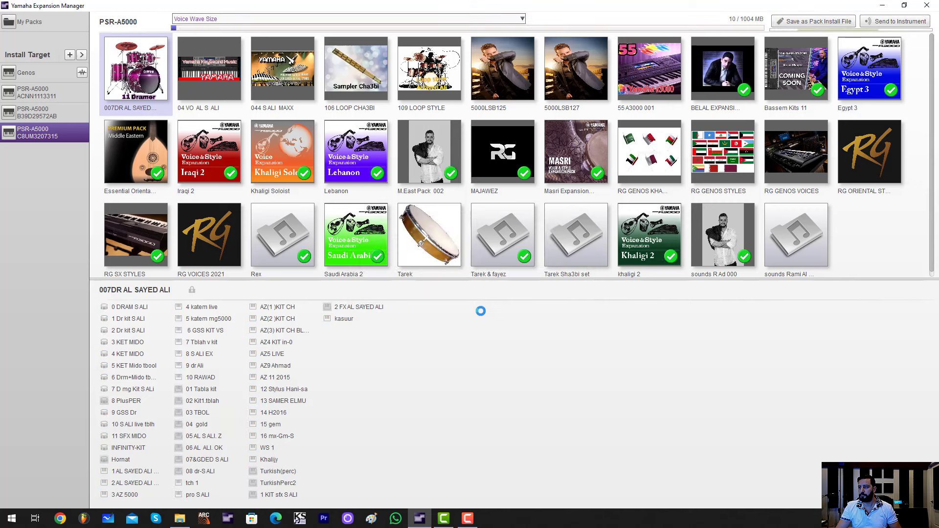
{"action": "left_click", "coordinate": [157, 173]}
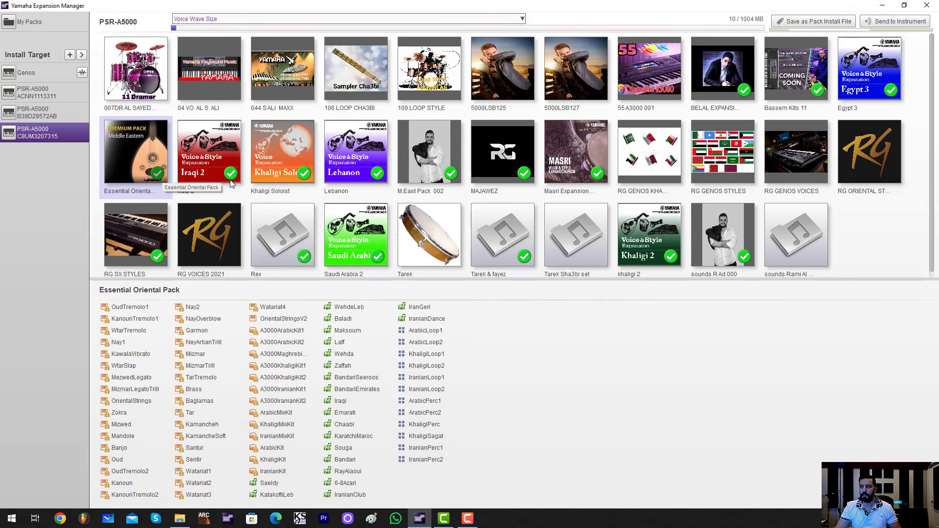
{"action": "left_click", "coordinate": [231, 175]}
{"action": "left_click", "coordinate": [304, 173]}
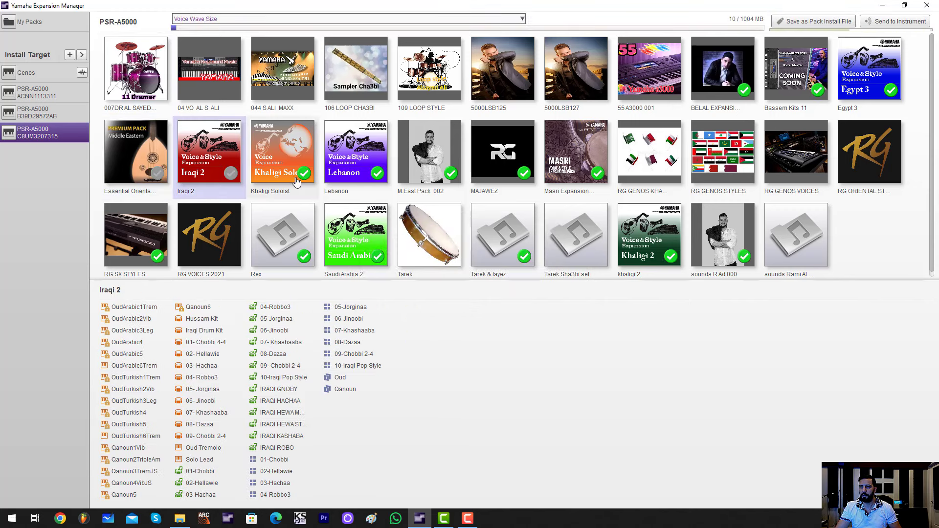
{"action": "left_click", "coordinate": [155, 257]}
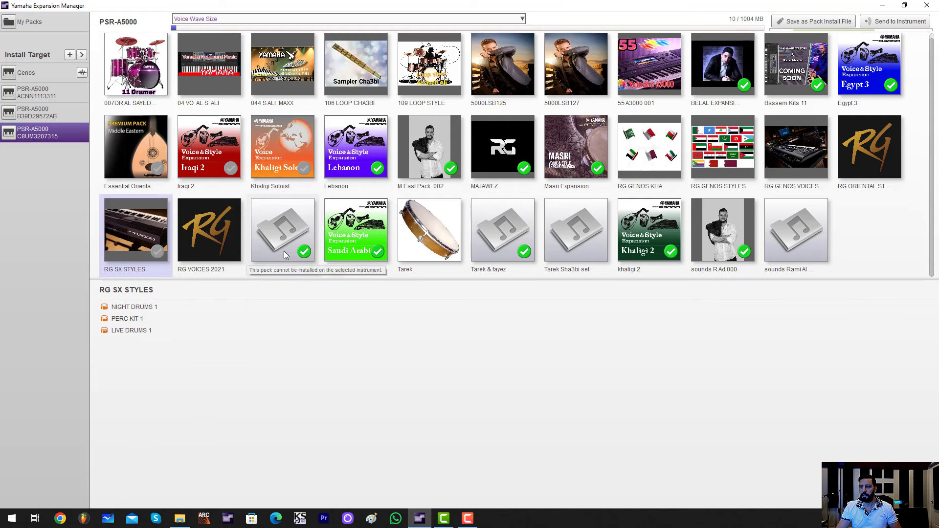
{"action": "left_click", "coordinate": [313, 258]}
{"action": "left_click", "coordinate": [380, 251]}
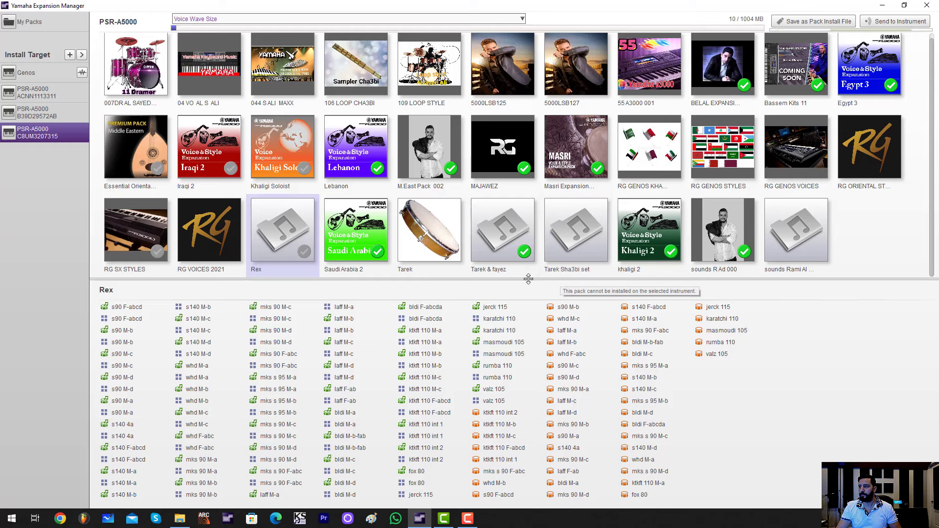
{"action": "left_click", "coordinate": [524, 252]}
{"action": "left_click", "coordinate": [524, 252]}
{"action": "left_click", "coordinate": [671, 252]}
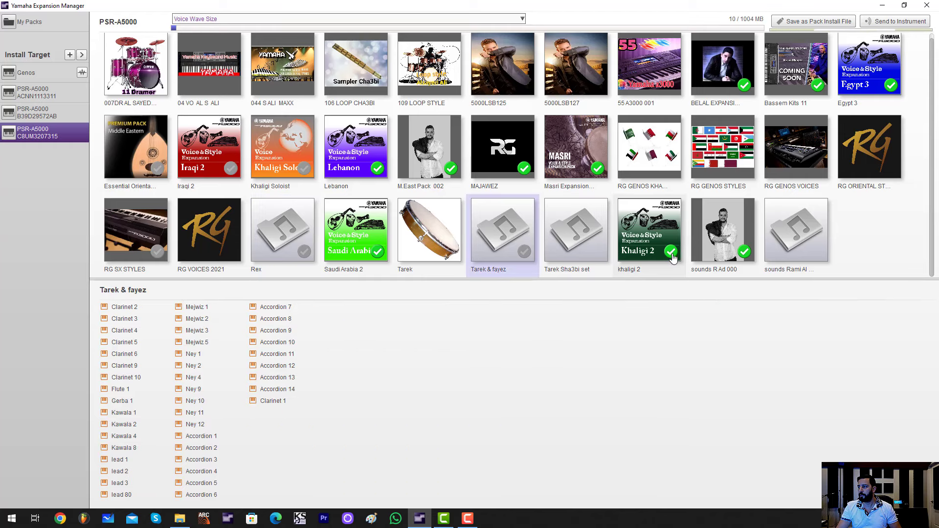
Step: Deselect the Egypt 3, BELAL EXPANSION 2017 001, Lebanon, Masri Expansion Pack and MAJAWEZ packs for installation
{"action": "left_click", "coordinate": [891, 85]}
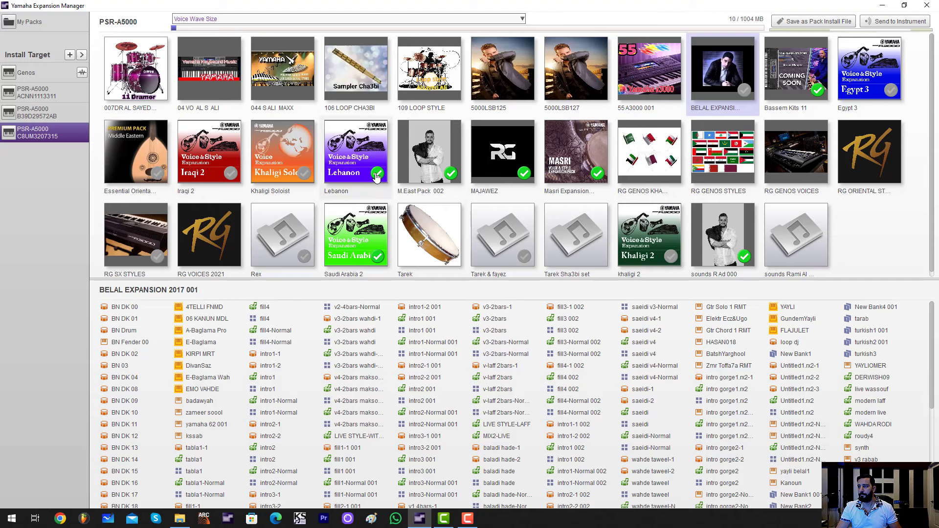
{"action": "left_click", "coordinate": [377, 177]}
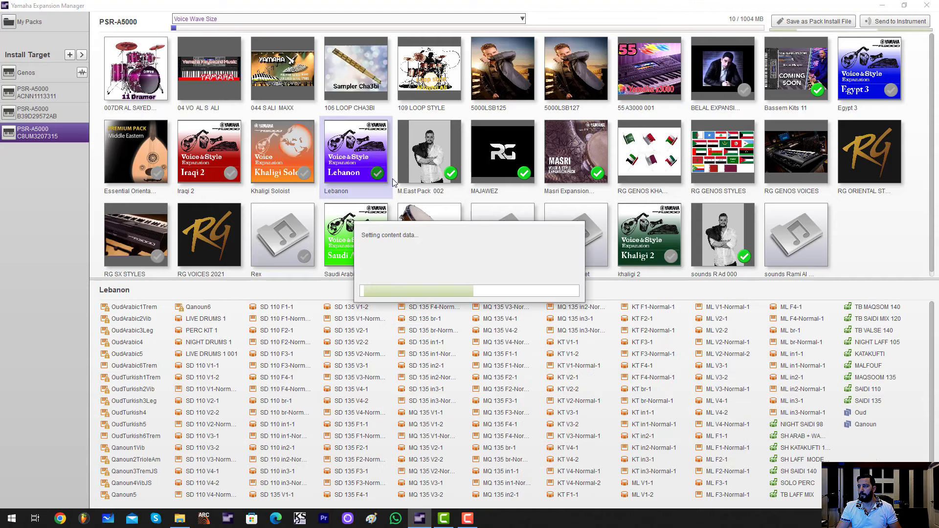
{"action": "left_click", "coordinate": [599, 175]}
{"action": "left_click", "coordinate": [524, 174]}
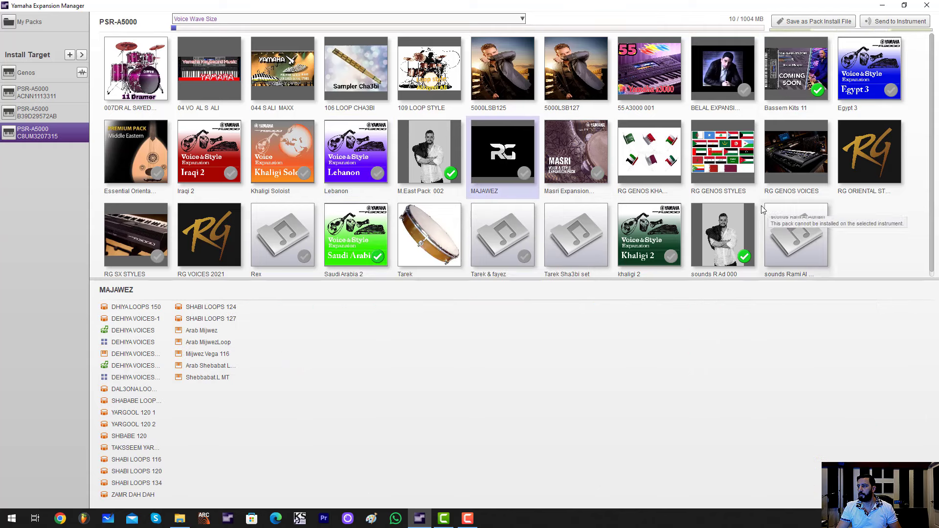
Step: Examine the Bank Select LSB assignment of the Bassem Kits 11 pack in My Packs
{"action": "left_click", "coordinate": [43, 22]}
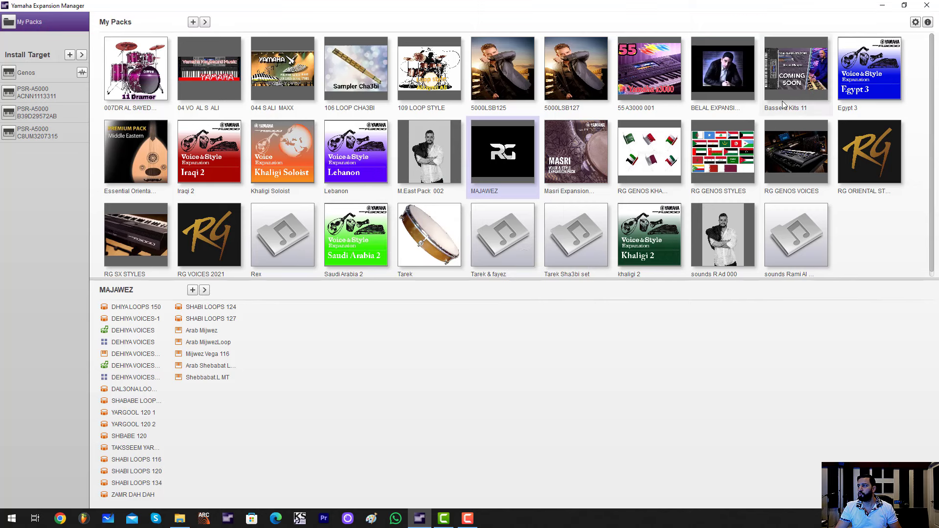
{"action": "left_click", "coordinate": [773, 82]}
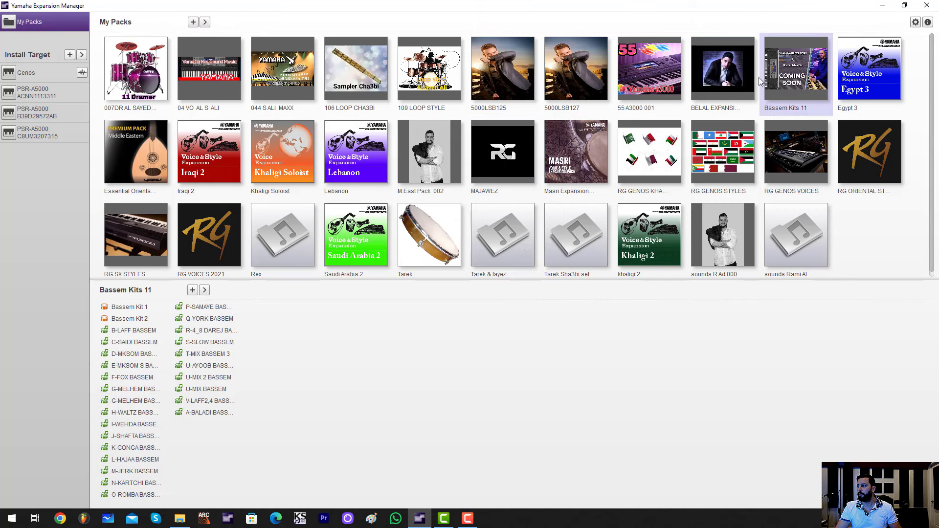
{"action": "left_click", "coordinate": [208, 21]}
{"action": "left_click", "coordinate": [251, 40]}
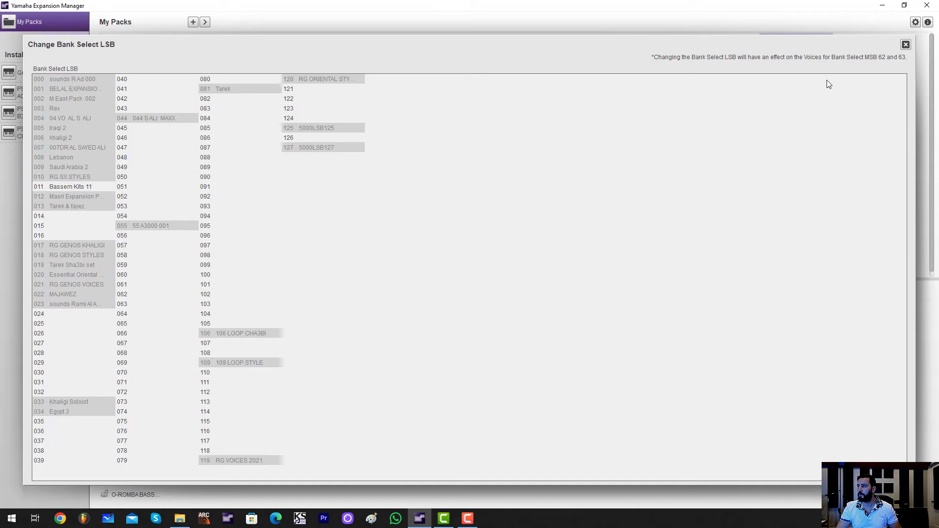
{"action": "key", "text": "Escape"}
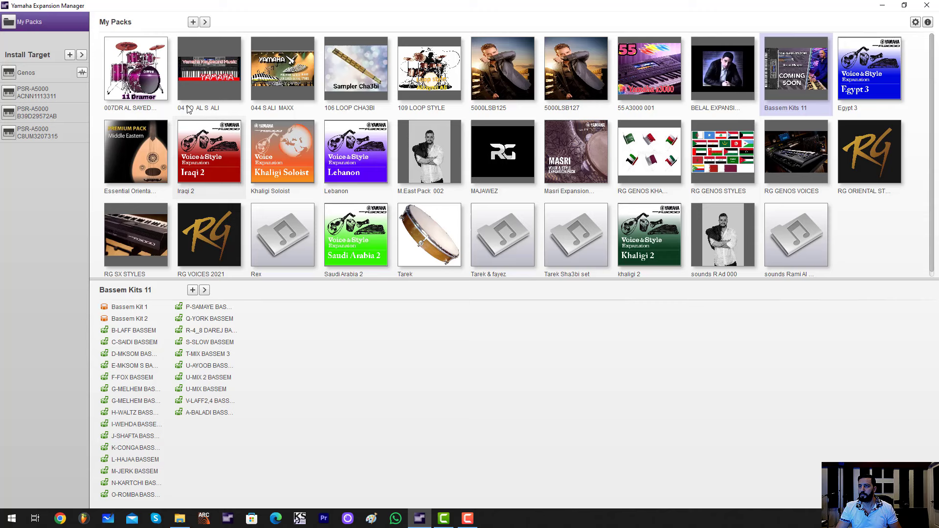
Step: Examine the Bank Select LSB assignment of the M.East Pack 002 pack
{"action": "left_click", "coordinate": [434, 145]}
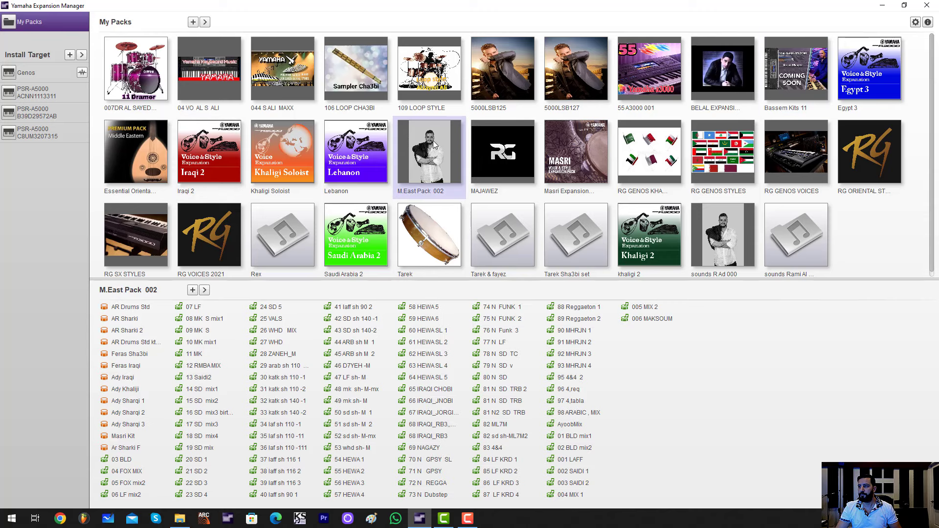
{"action": "left_click", "coordinate": [206, 23]}
{"action": "left_click", "coordinate": [228, 43]}
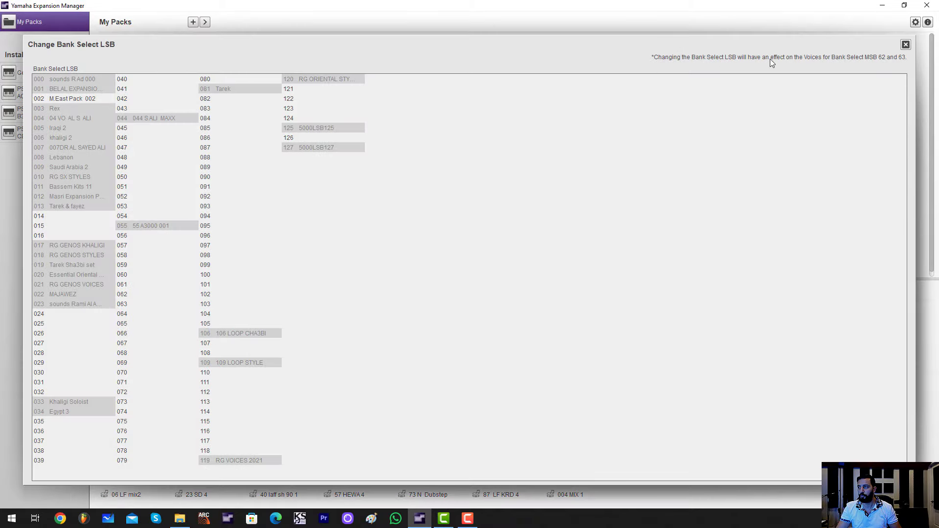
{"action": "key", "text": "Escape"}
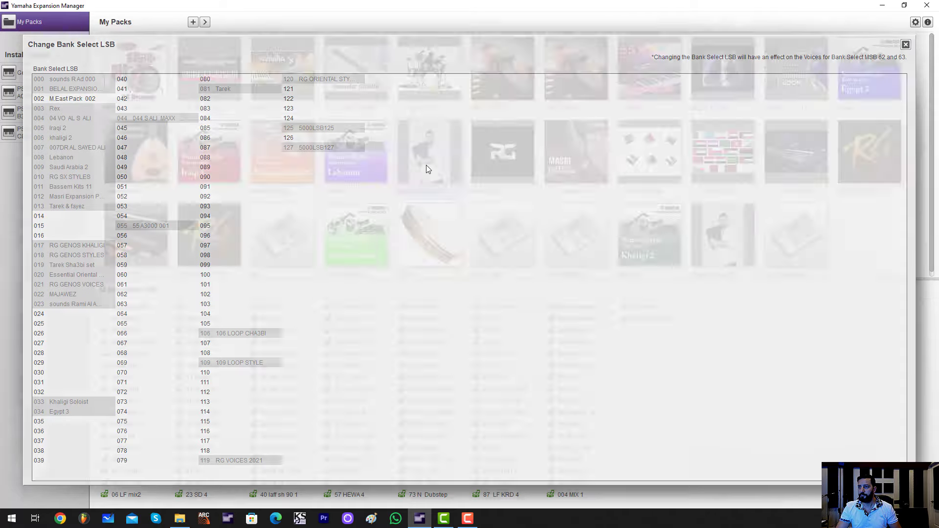
Step: Examine the Bank Select LSB assignment of the sounds R Ad 000 pack
{"action": "left_click", "coordinate": [732, 234]}
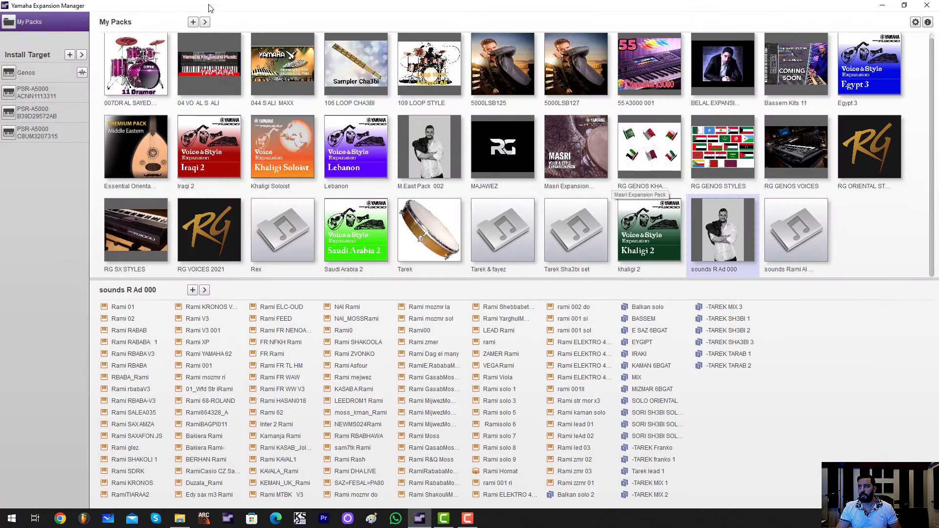
{"action": "left_click", "coordinate": [205, 23]}
{"action": "left_click", "coordinate": [247, 41]}
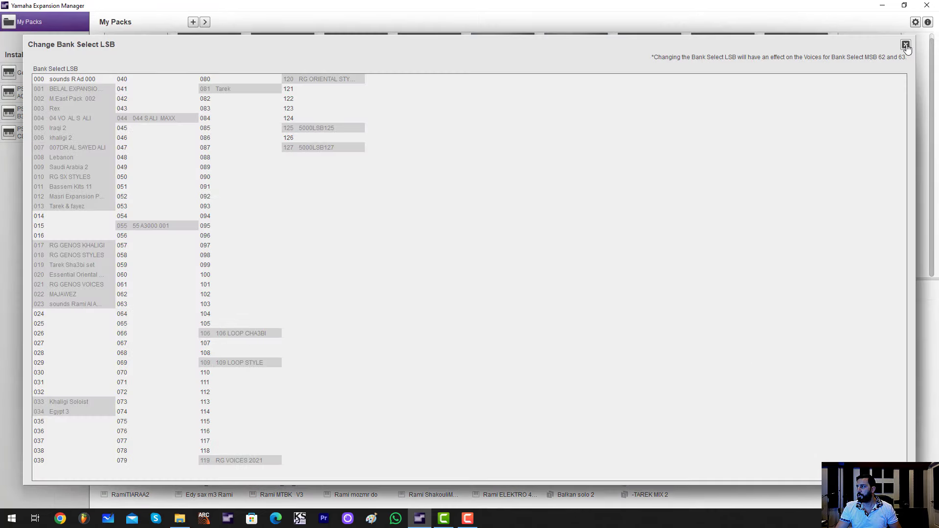
{"action": "key", "text": "Escape"}
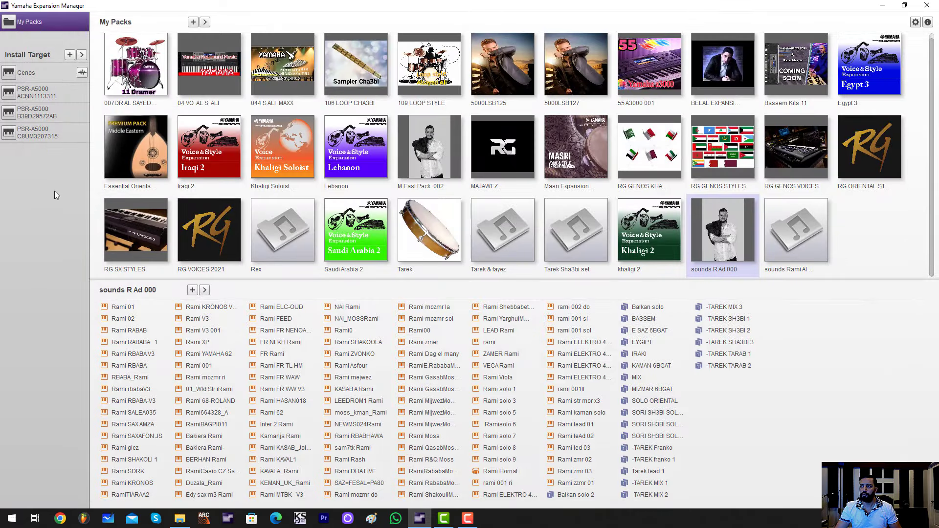
Step: Return to the newly imported PSR-A5000 install target and deselect the Saudi Arabia 2 pack
{"action": "left_click", "coordinate": [48, 139]}
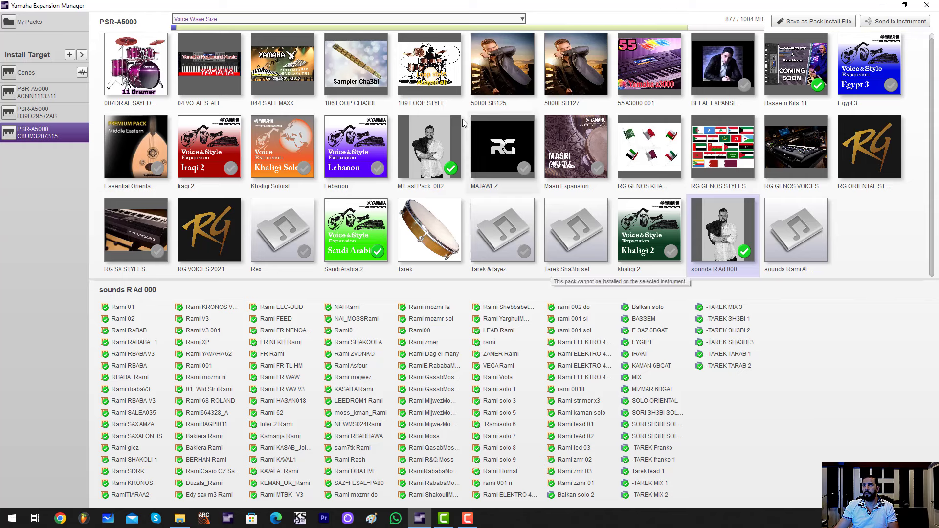
{"action": "scroll", "coordinate": [376, 135], "scroll_direction": "up", "scroll_amount": 1}
{"action": "scroll", "coordinate": [347, 235], "scroll_direction": "down", "scroll_amount": 1}
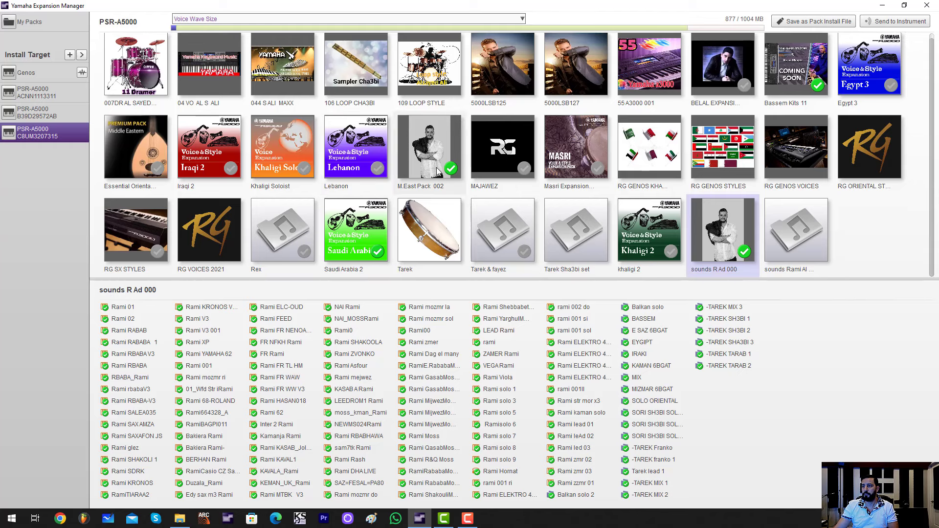
{"action": "left_click", "coordinate": [375, 256]}
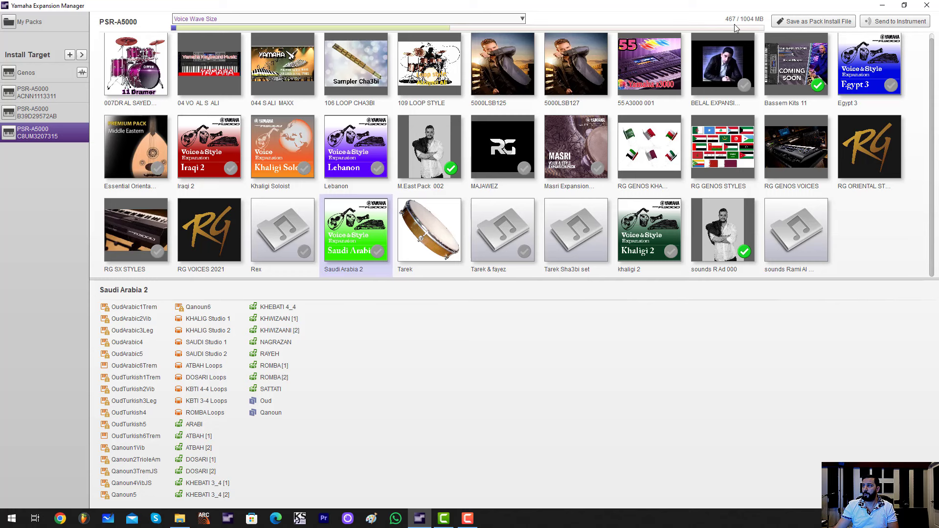
{"action": "scroll", "coordinate": [795, 108], "scroll_direction": "up", "scroll_amount": 1}
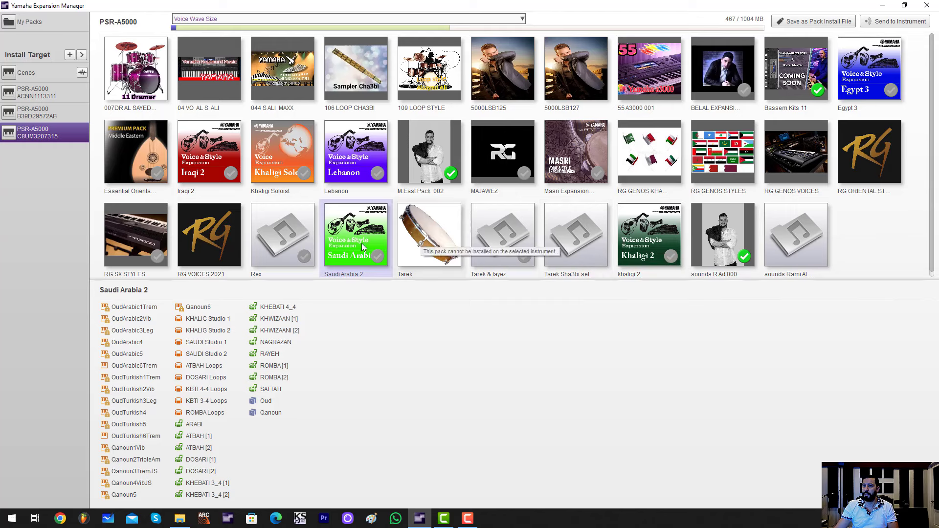
Step: Set up a pack install file on the KINGSTON (I:) drive in the Pack Installation File (*.cpi) format
{"action": "left_click", "coordinate": [823, 22]}
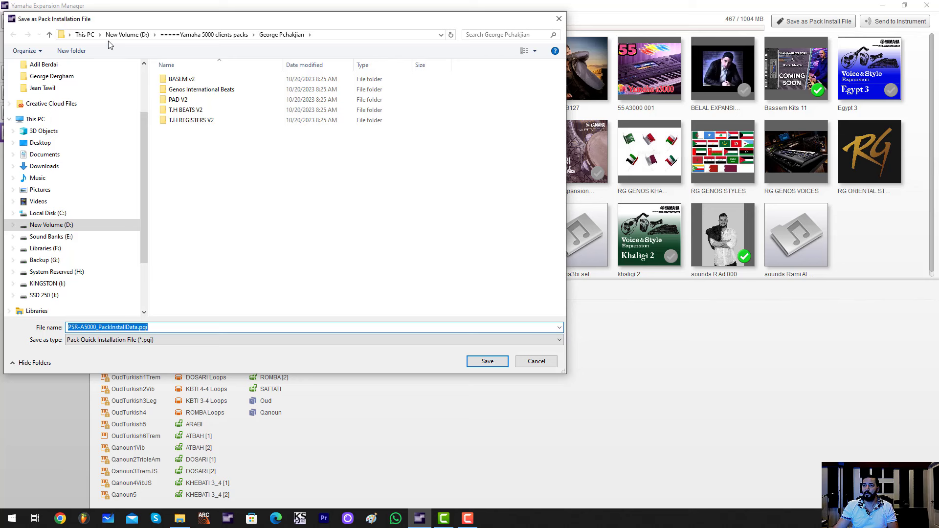
{"action": "left_click", "coordinate": [55, 284]}
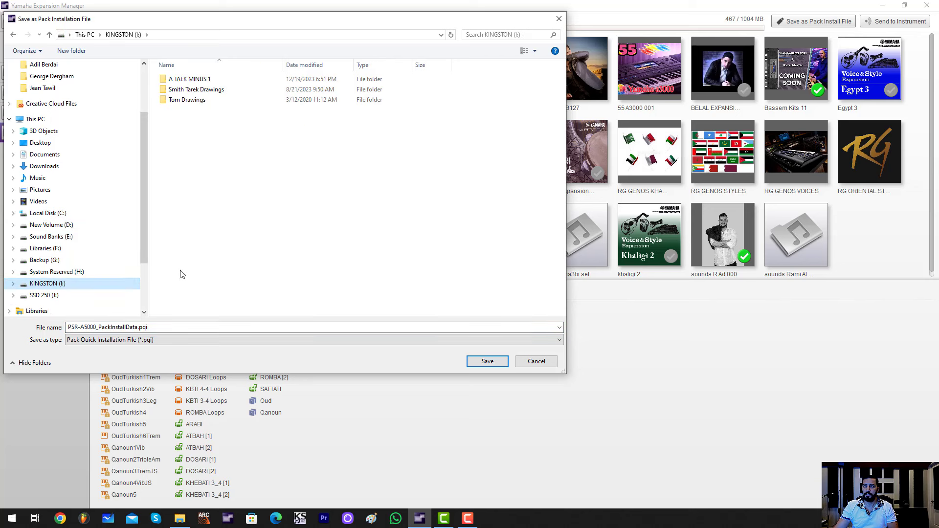
{"action": "left_click", "coordinate": [152, 327]}
{"action": "left_click", "coordinate": [156, 340]}
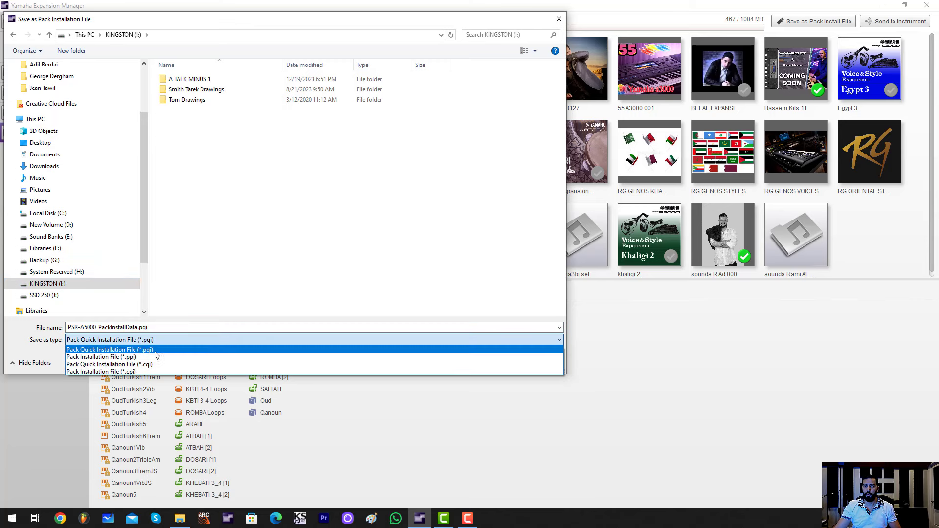
{"action": "left_click", "coordinate": [137, 372]}
Step: Name the pack install file Tarek Test 1 and save it as a full installer
{"action": "left_click", "coordinate": [152, 326]}
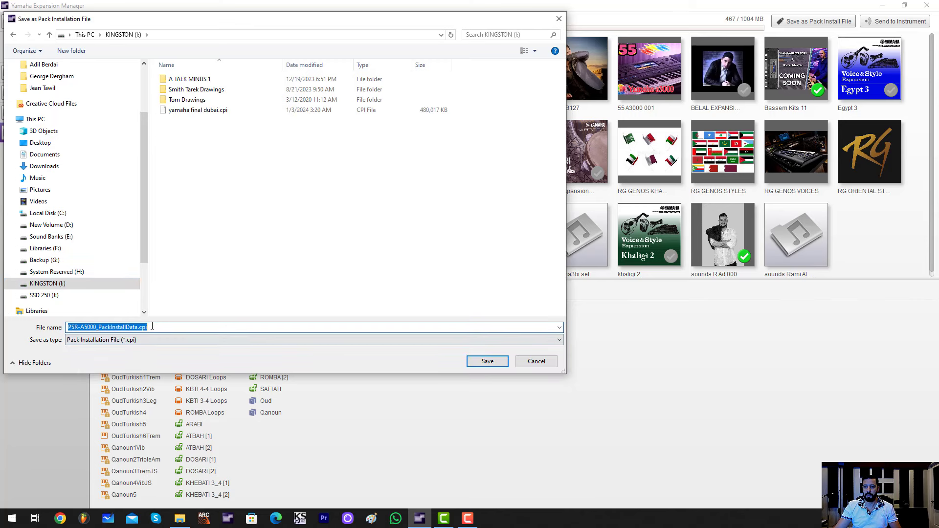
{"action": "type", "text": "Tarek "}
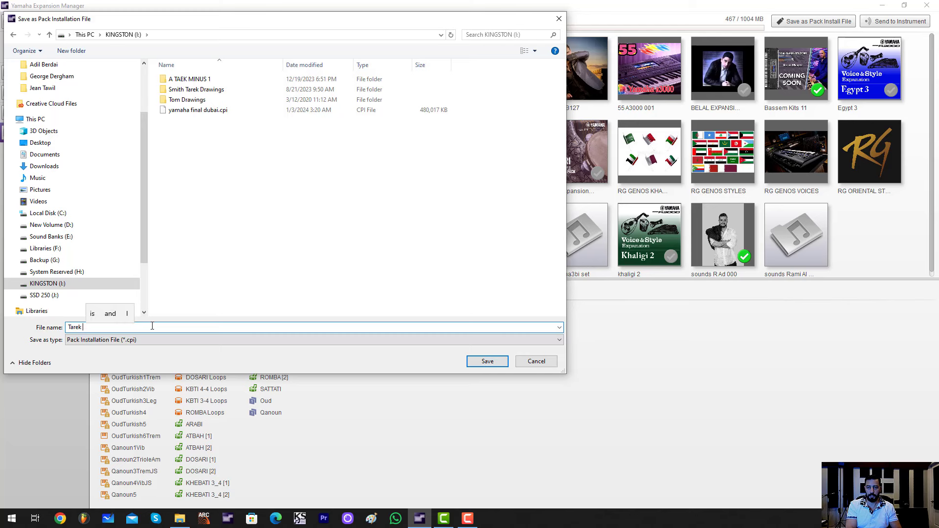
{"action": "type", "text": "Test 1"}
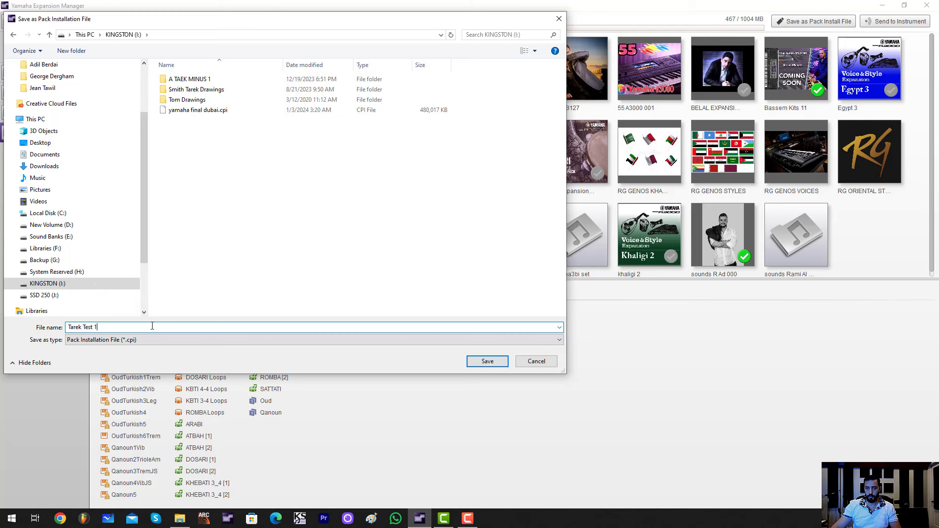
{"action": "left_click", "coordinate": [488, 361]}
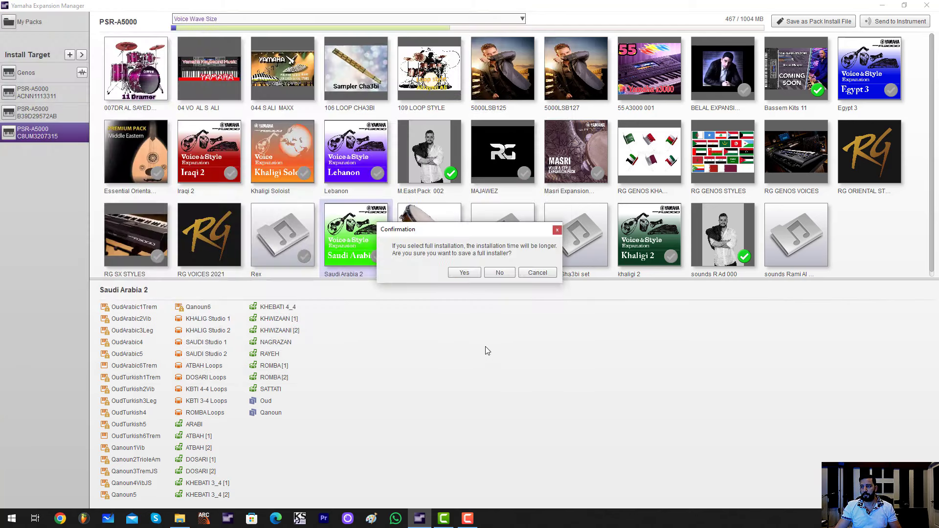
{"action": "left_click", "coordinate": [464, 272]}
{"action": "left_click", "coordinate": [571, 271]}
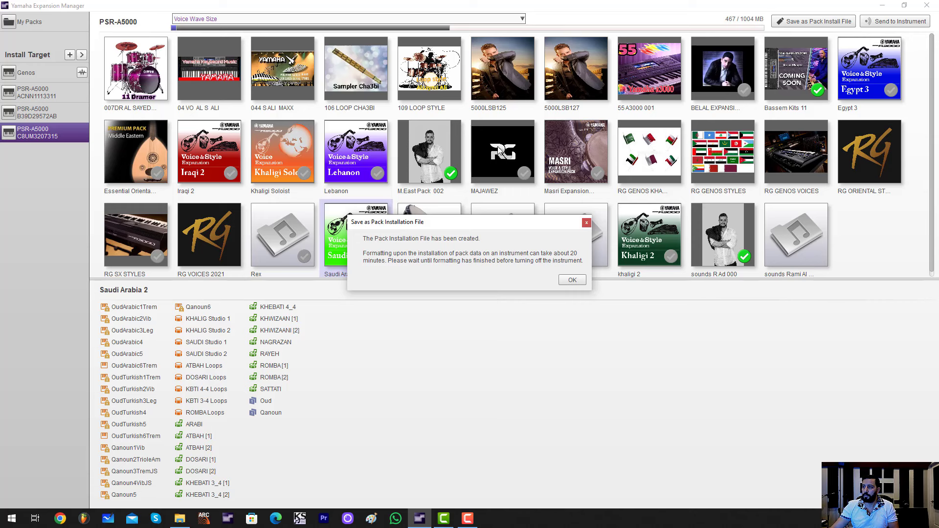
{"action": "left_click", "coordinate": [573, 282]}
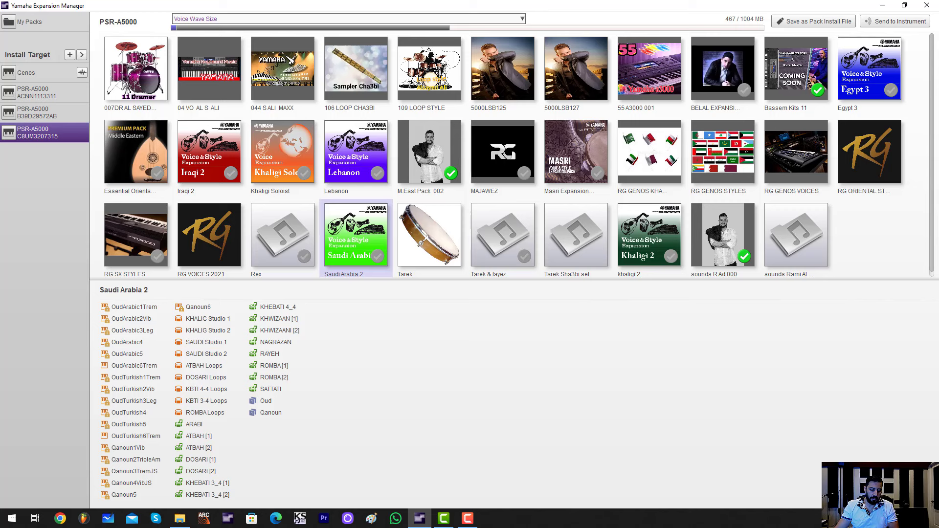
Step: Switch to File Explorer and check the KINGSTON (I:) drive for the saved Tarek Test 1.cpi file
{"action": "key", "text": "F10"}
{"action": "left_click", "coordinate": [180, 519]}
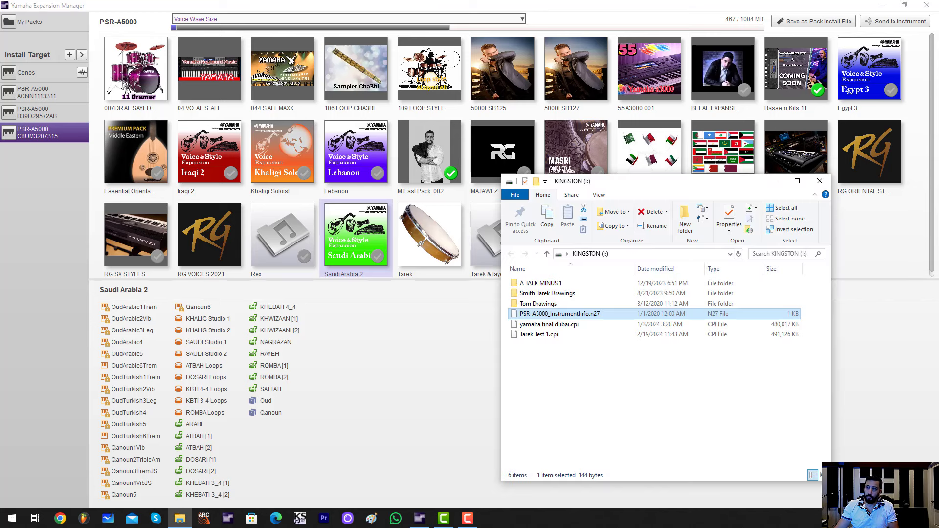